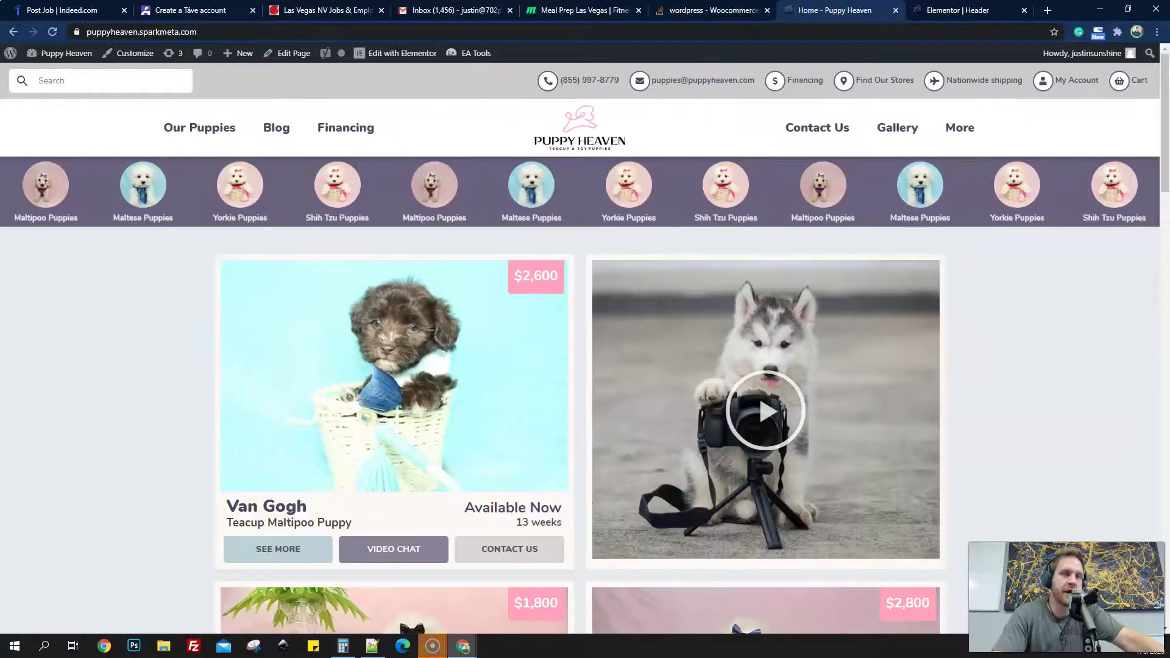
Search Google for 'google my business' in a new Chrome tab
{"action": "left_click", "coordinate": [1054, 9]}
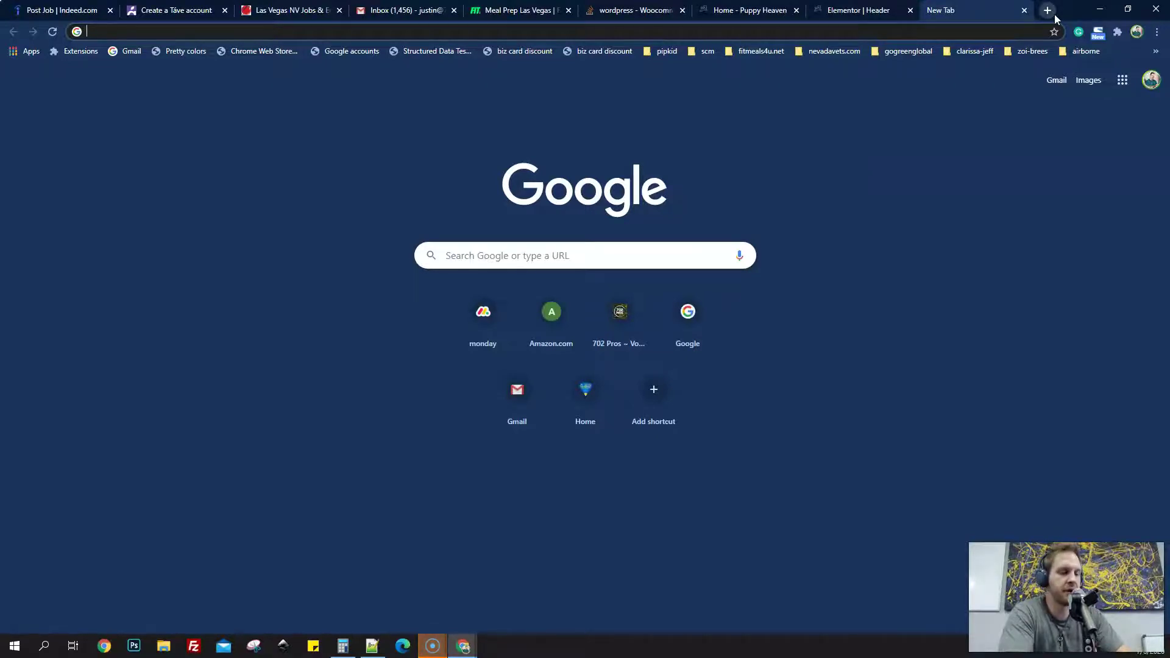
{"action": "type", "text": "goo"}
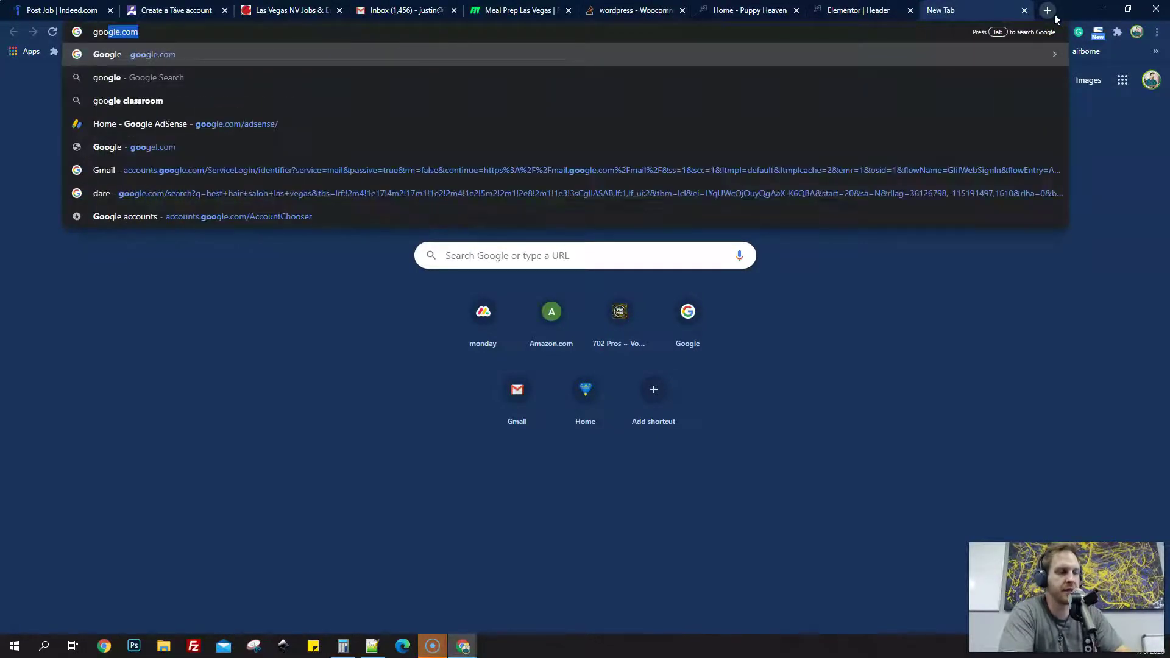
{"action": "type", "text": "g"}
{"action": "type", "text": "le my bu"}
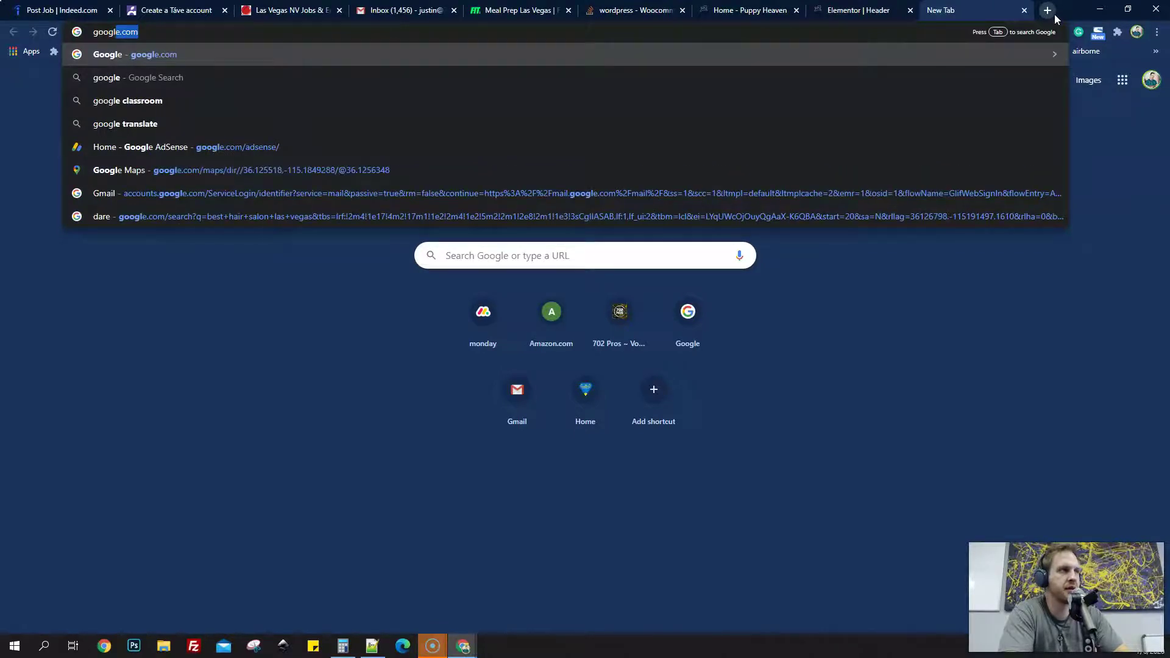
{"action": "type", "text": "siness"}
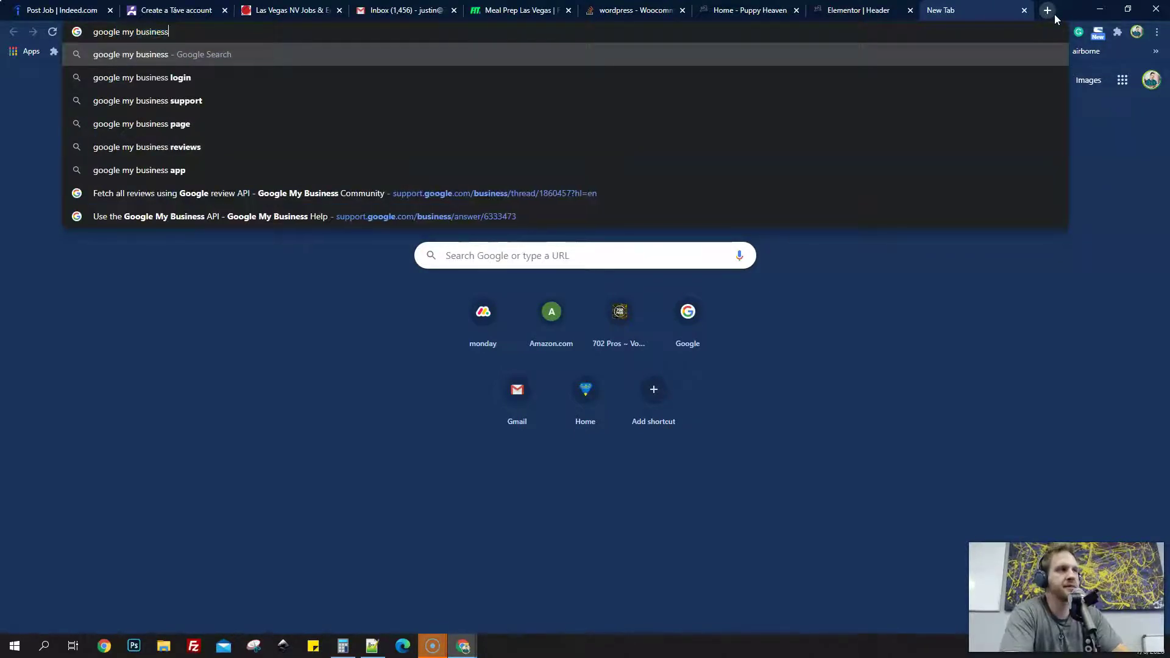
{"action": "key", "text": "Return"}
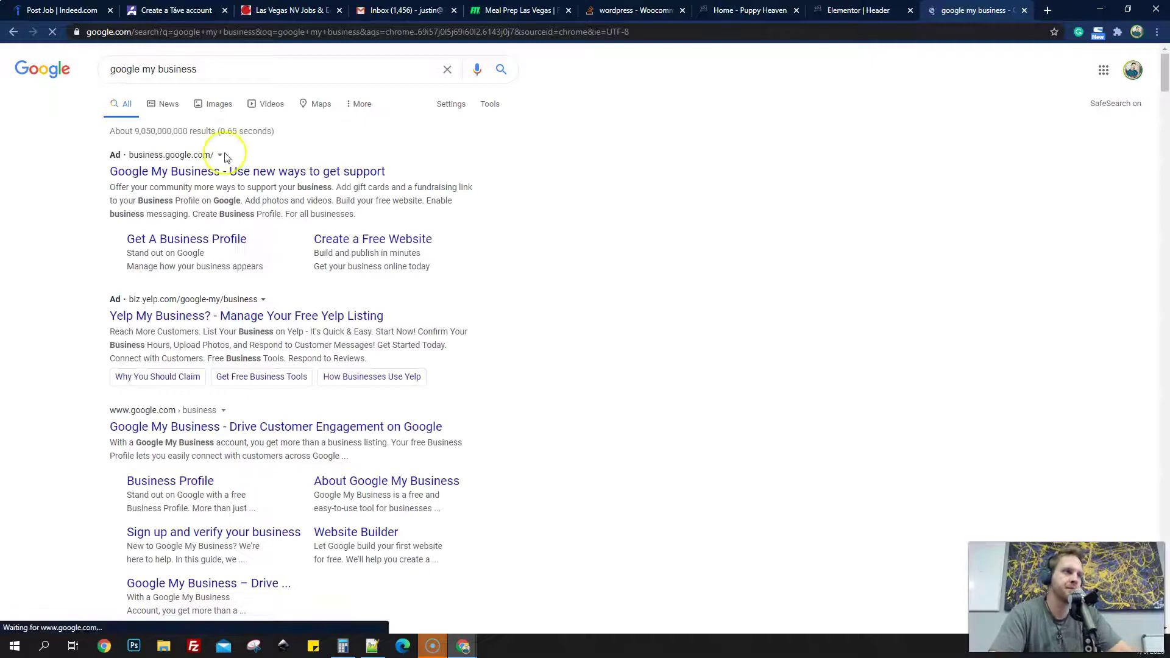
Open the Google My Business overview page, checking Manage now and Sign in, then select its URL
{"action": "left_click", "coordinate": [179, 427]}
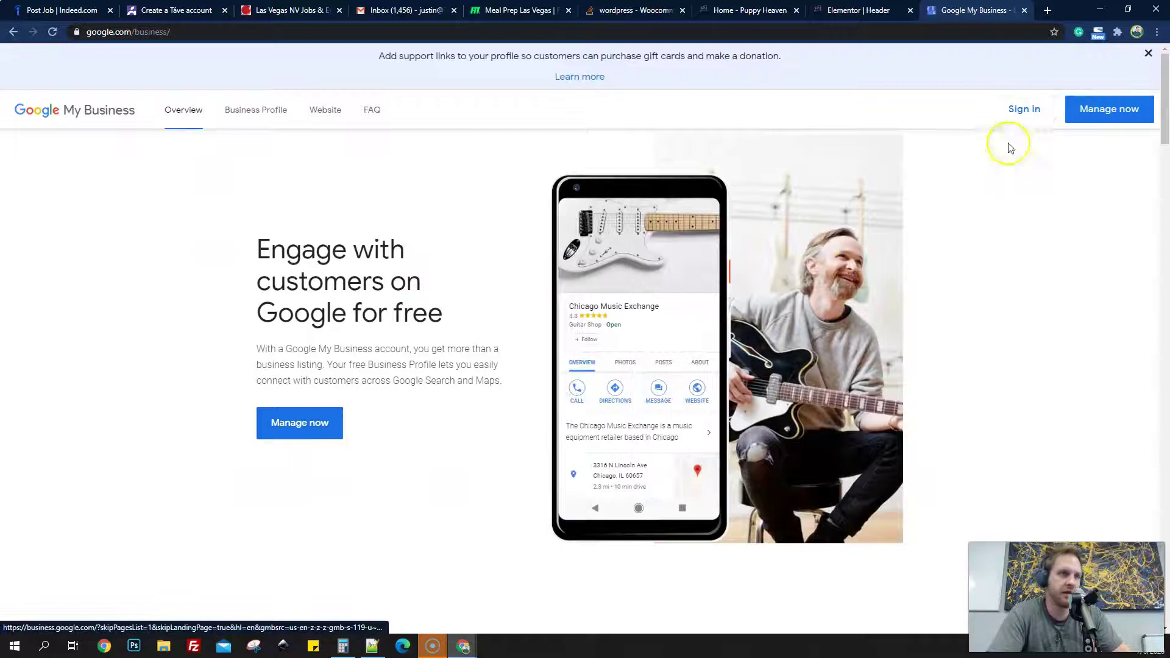
{"action": "left_click", "coordinate": [1114, 111]}
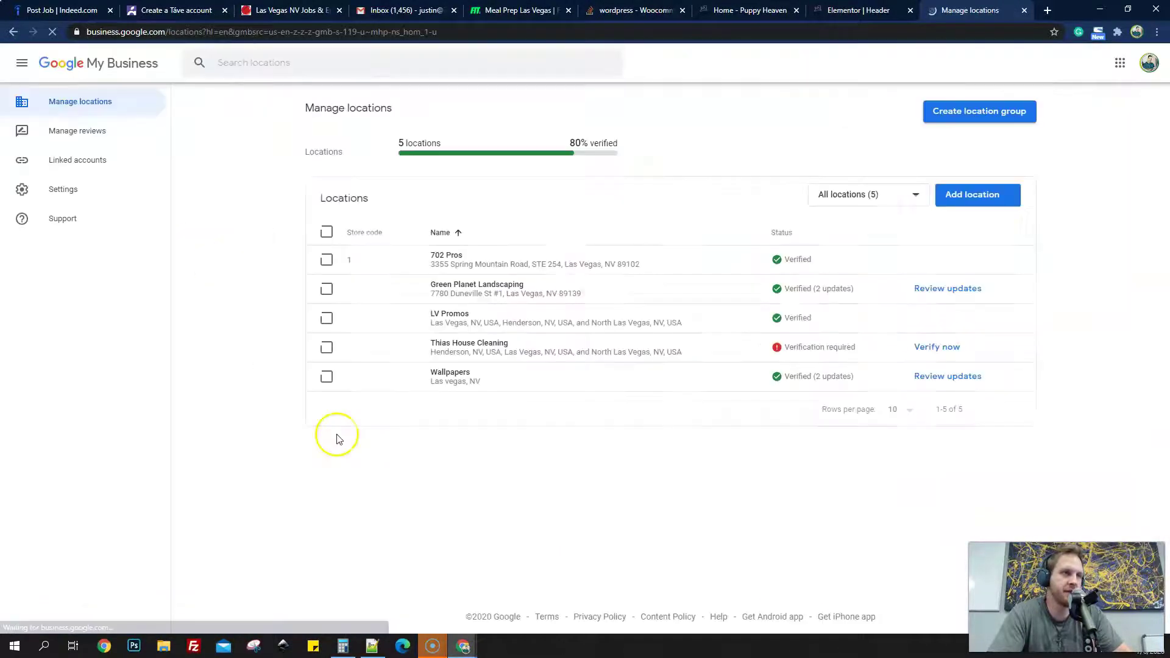
{"action": "left_click", "coordinate": [13, 32]}
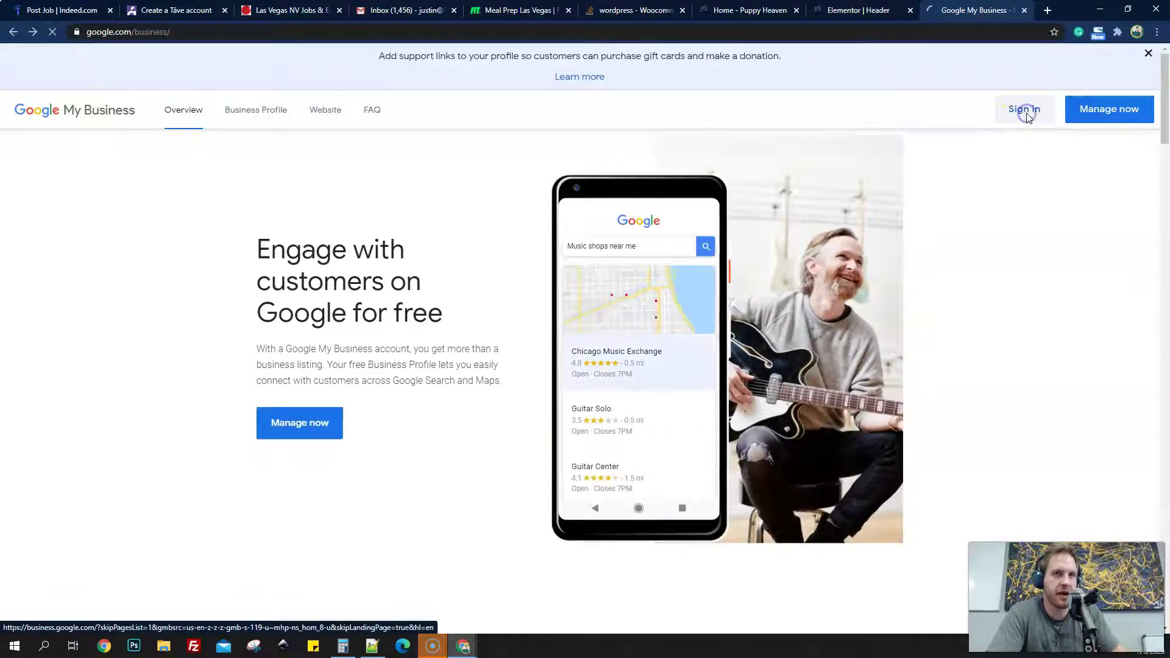
{"action": "left_click", "coordinate": [1025, 112]}
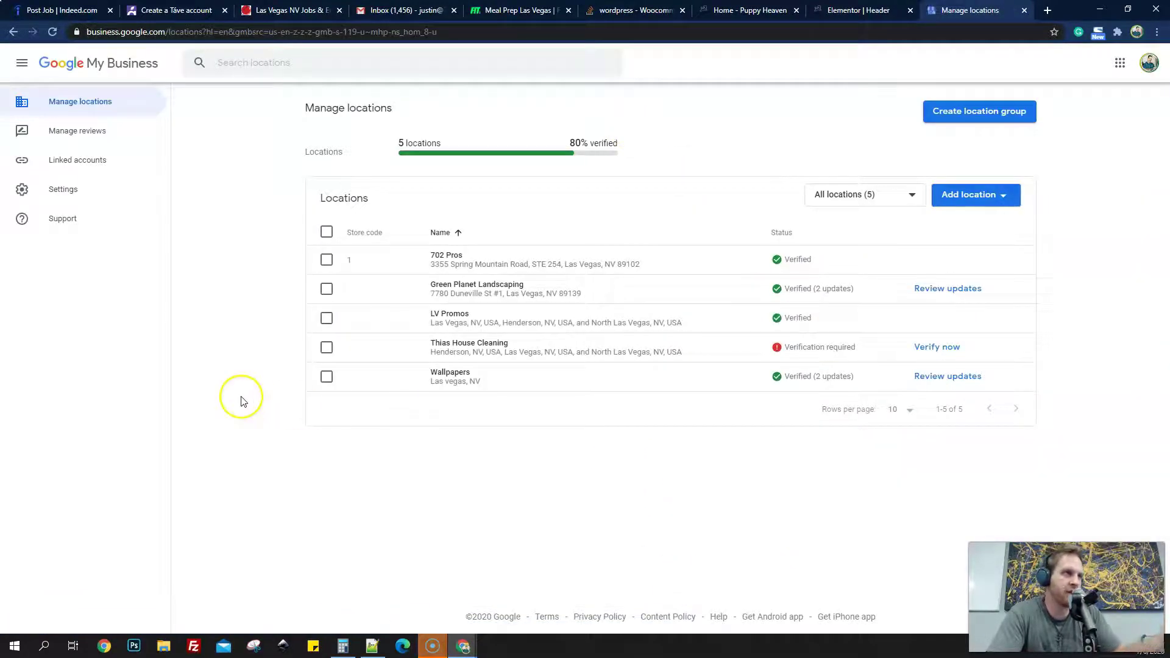
{"action": "left_click", "coordinate": [13, 32]}
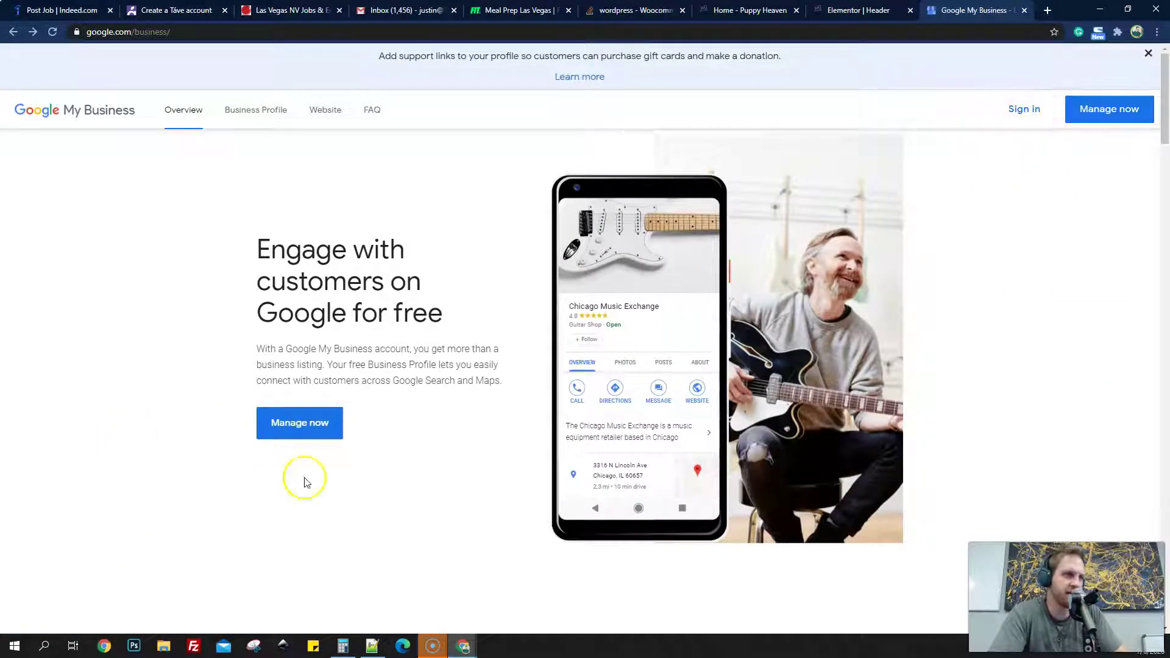
{"action": "left_click", "coordinate": [181, 32]}
{"action": "key", "text": "ctrl+c"}
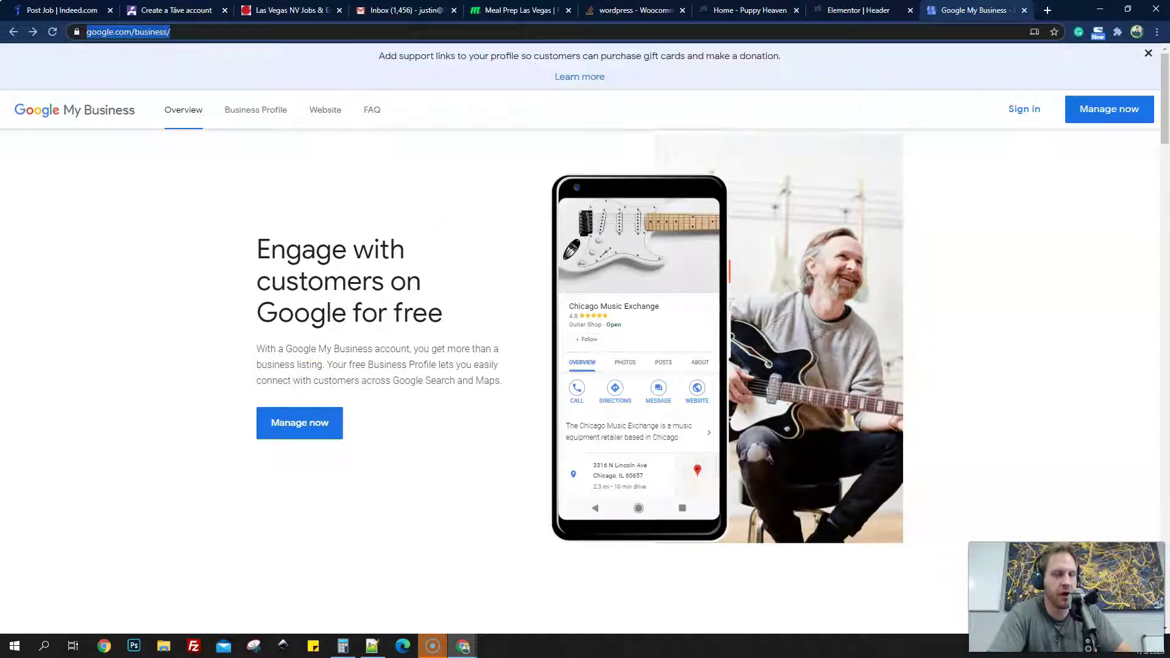
{"action": "left_click", "coordinate": [1155, 31]}
{"action": "left_click", "coordinate": [1059, 79]}
{"action": "key", "text": "ctrl+v"}
{"action": "key", "text": "Return"}
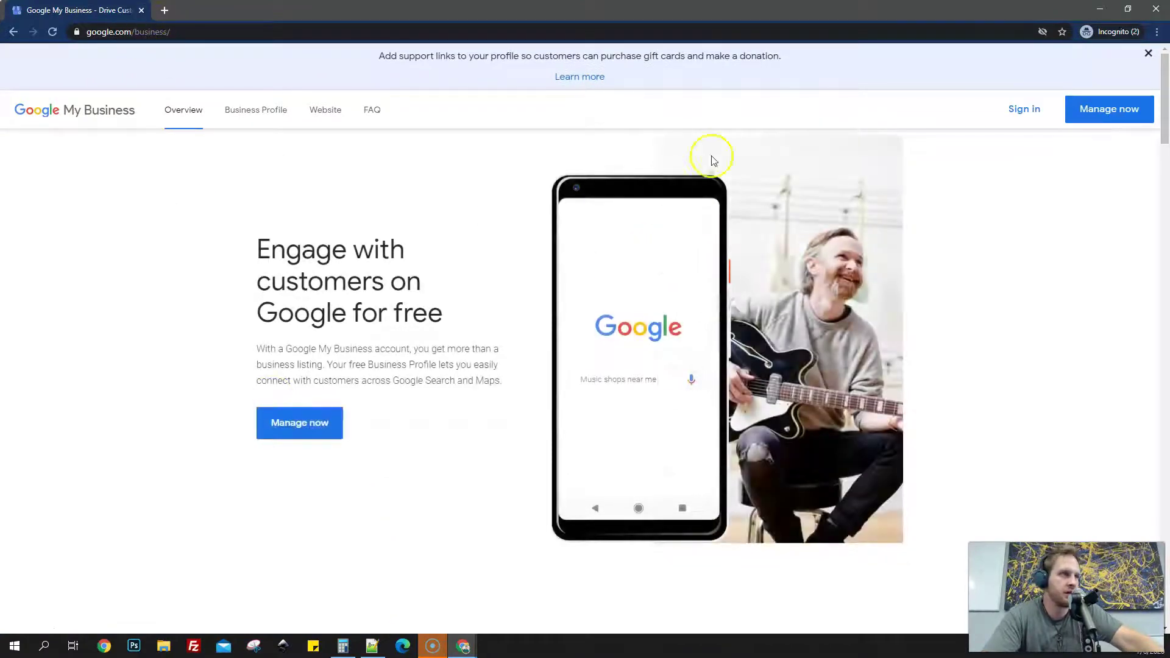
{"action": "left_click", "coordinate": [305, 428]}
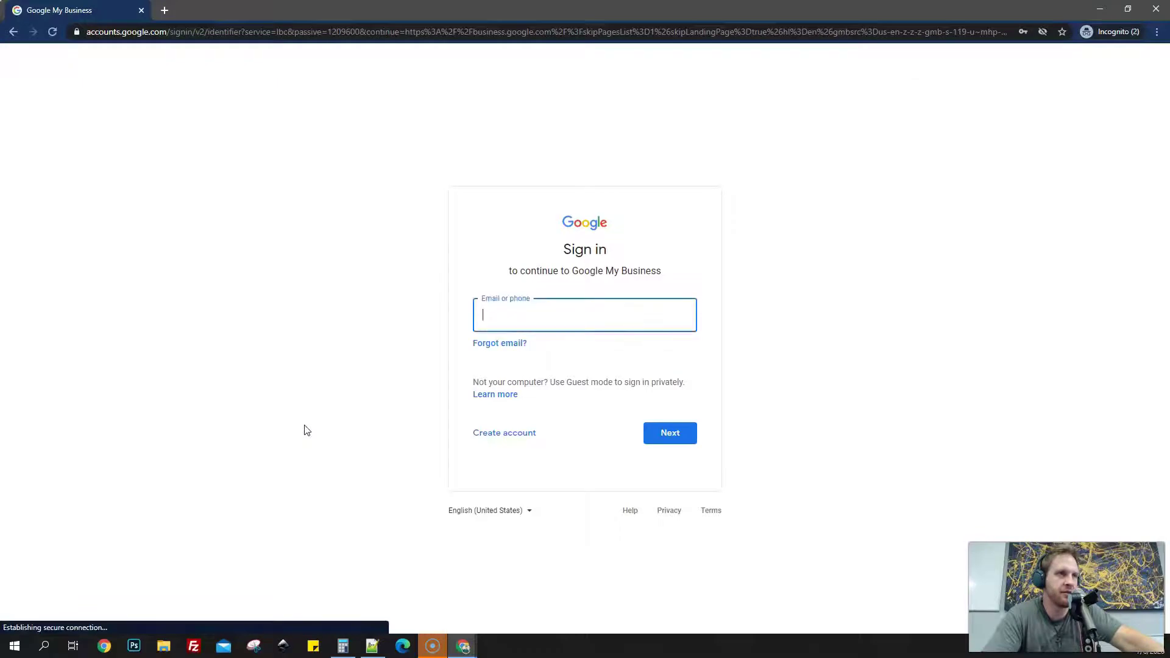
{"action": "left_click", "coordinate": [12, 34]}
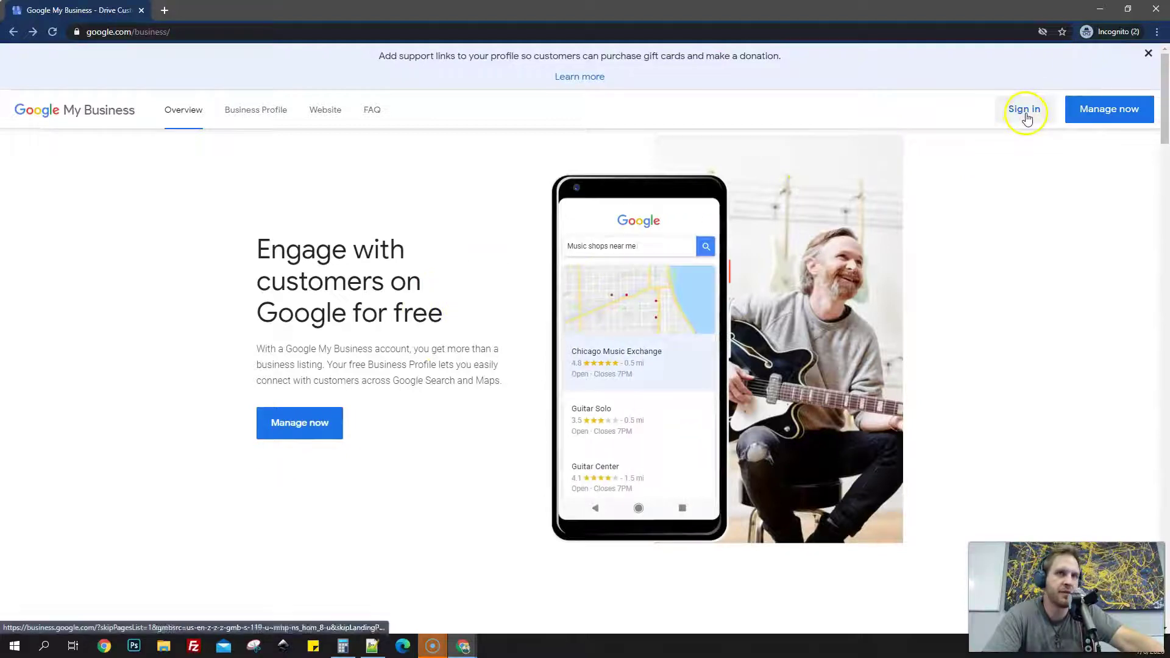
{"action": "left_click", "coordinate": [324, 425]}
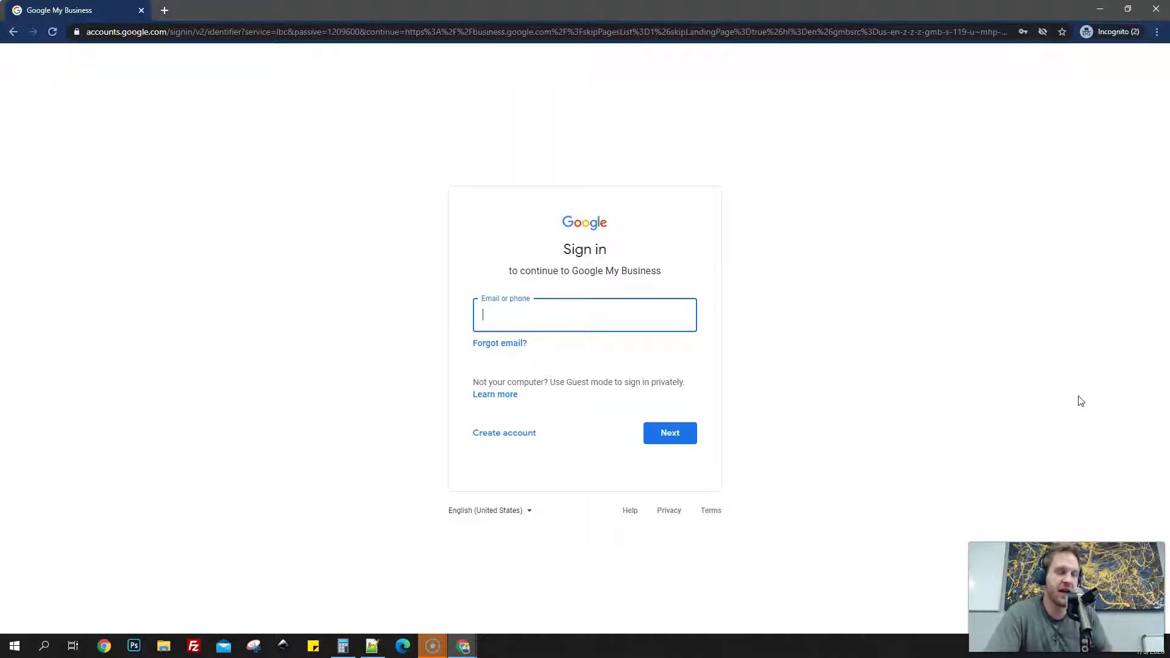
{"action": "left_click", "coordinate": [1119, 457]}
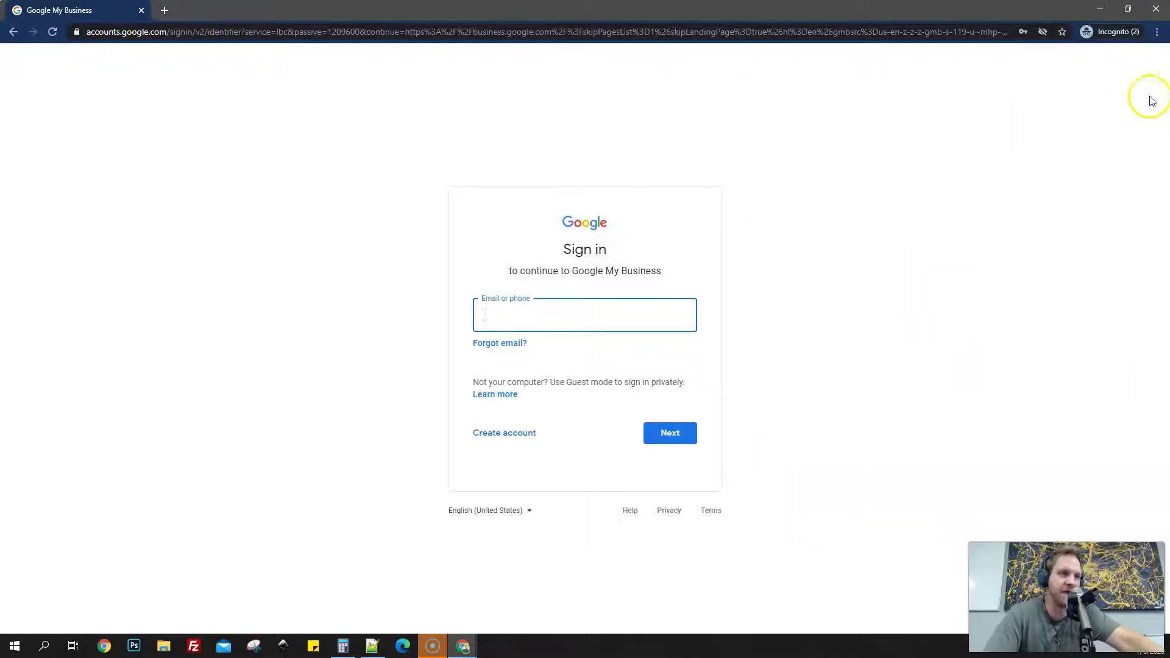
{"action": "left_click", "coordinate": [1157, 18]}
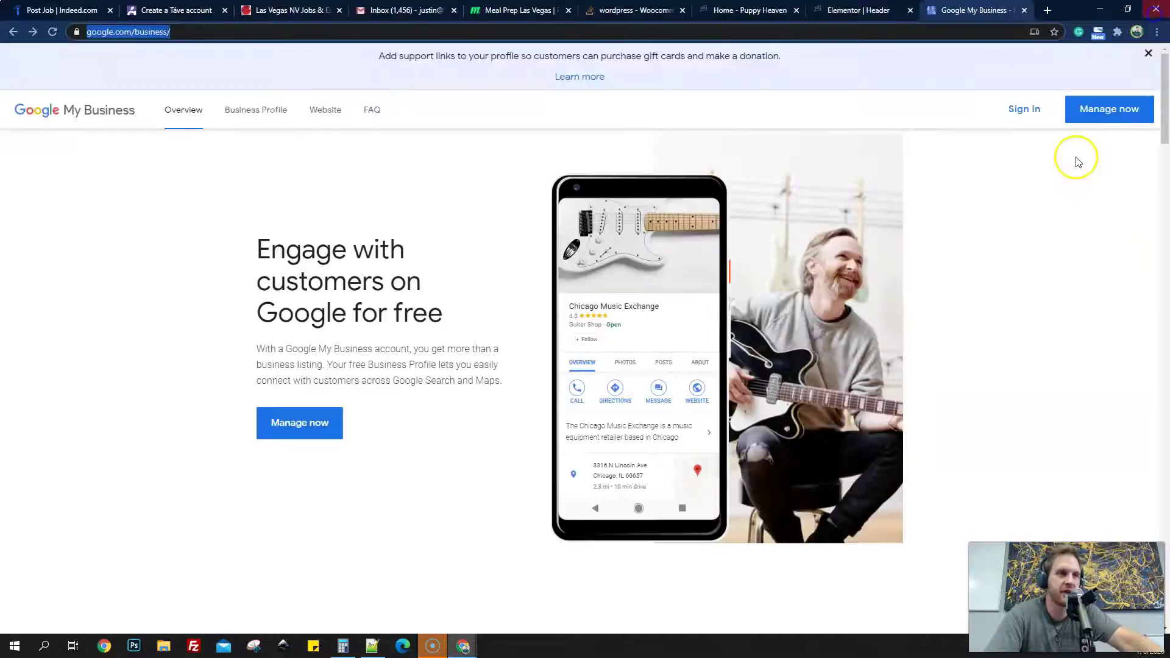
Sign in, open the 702 Pros listing, and show its Users permissions with current owners
{"action": "left_click", "coordinate": [1017, 116]}
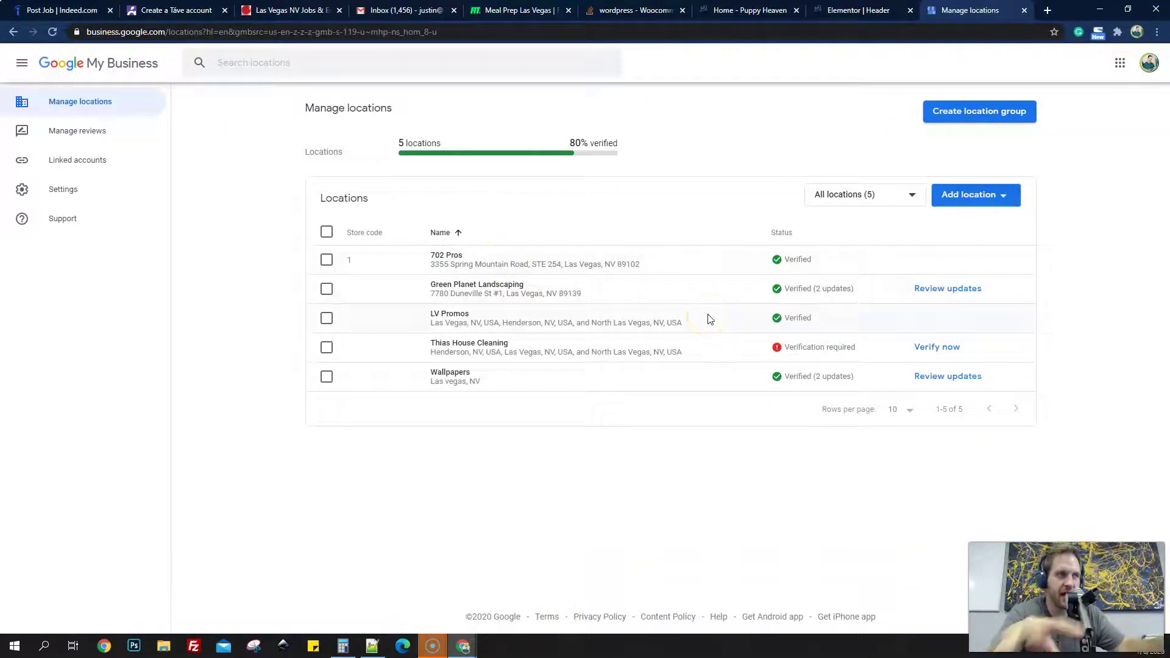
{"action": "left_click", "coordinate": [456, 255]}
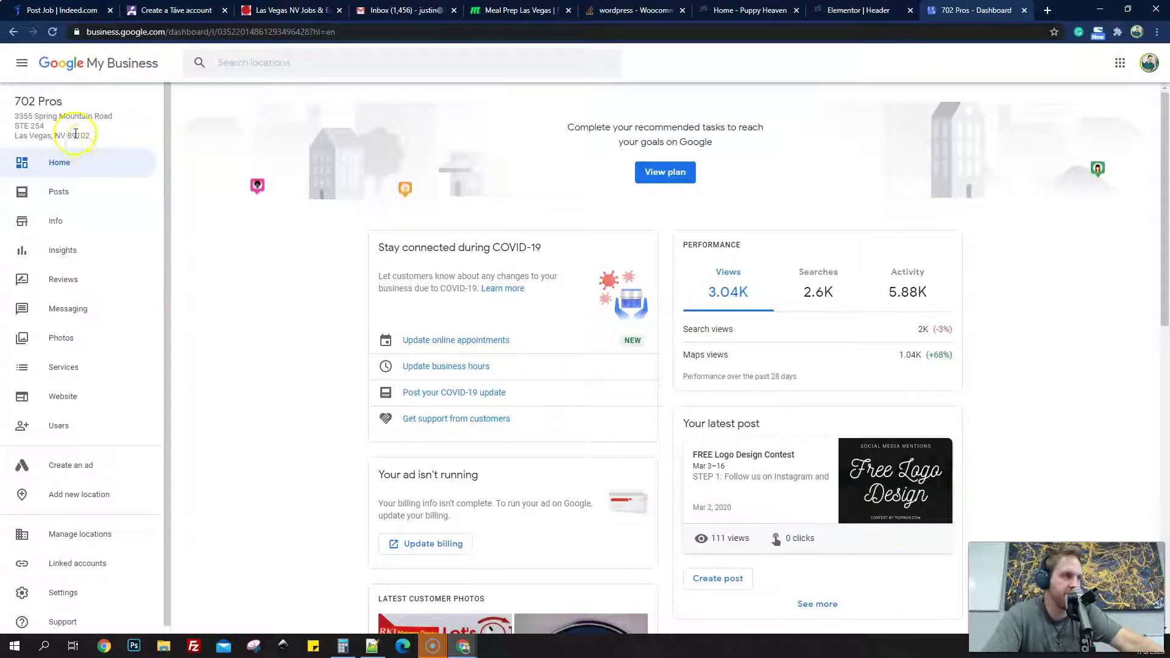
{"action": "left_click", "coordinate": [66, 427]}
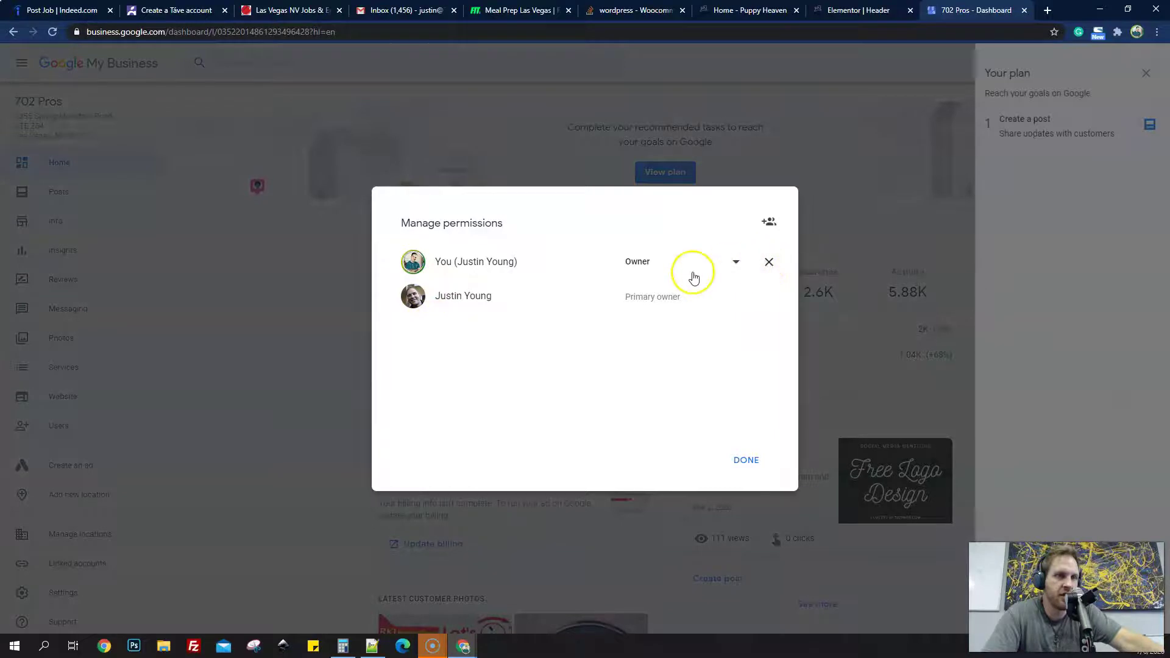
Review the permission role list, then reveal the add-person options for 702 Pros
{"action": "left_click", "coordinate": [736, 264]}
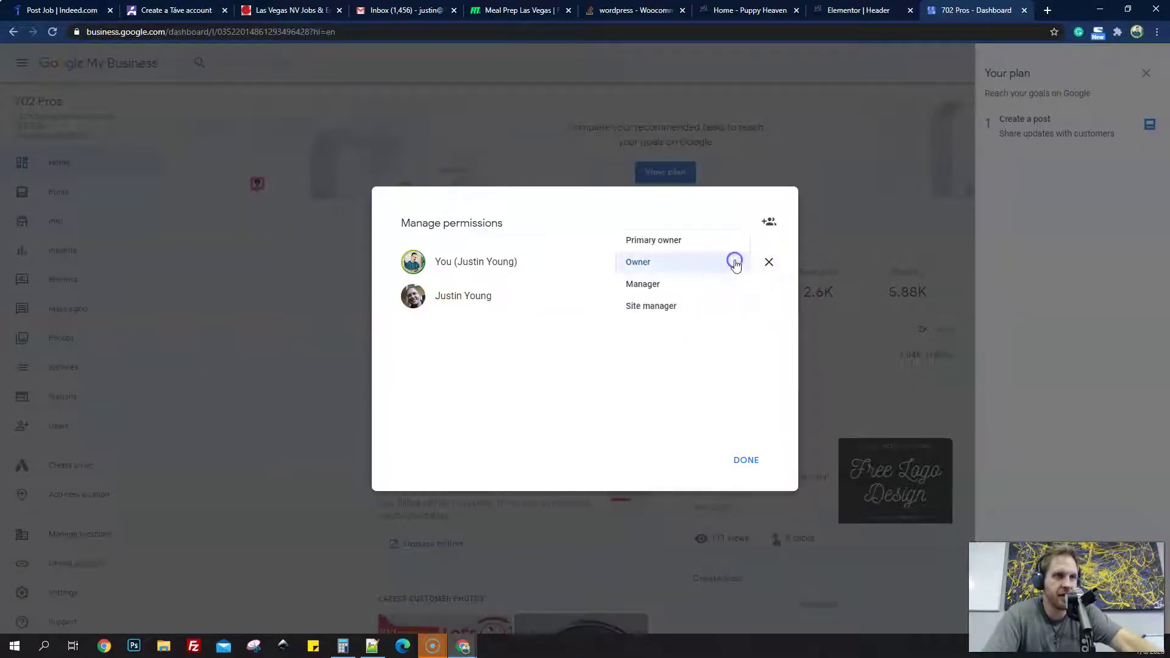
{"action": "left_click", "coordinate": [760, 373]}
{"action": "left_click", "coordinate": [682, 267]}
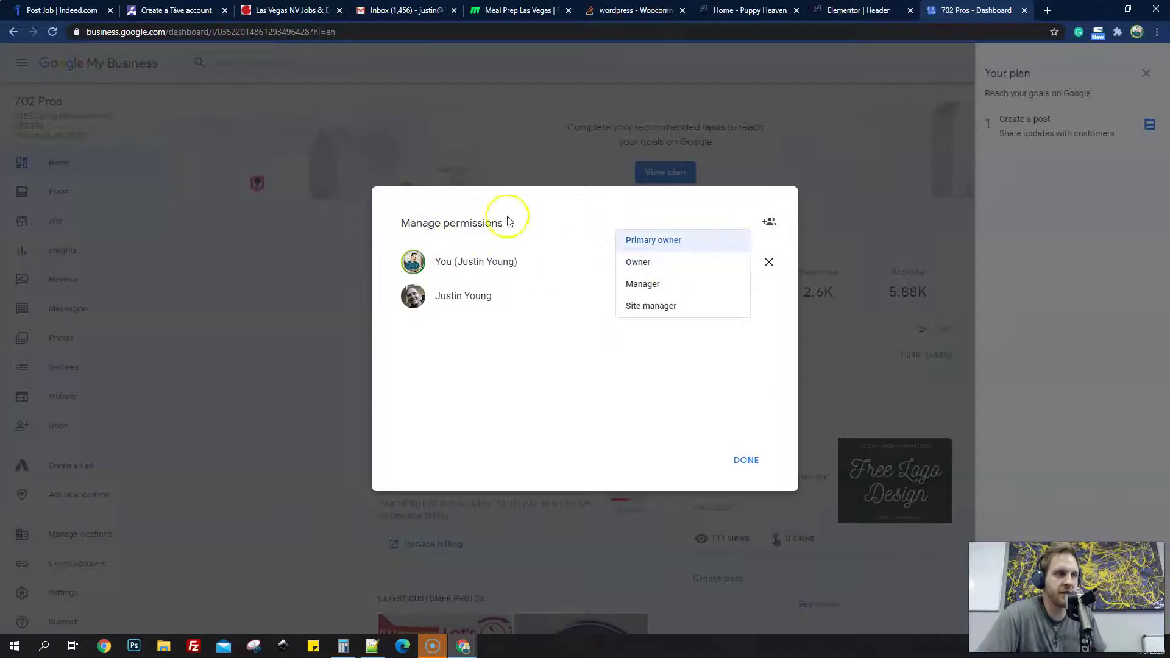
{"action": "left_click", "coordinate": [769, 224]}
{"action": "left_click", "coordinate": [769, 223]}
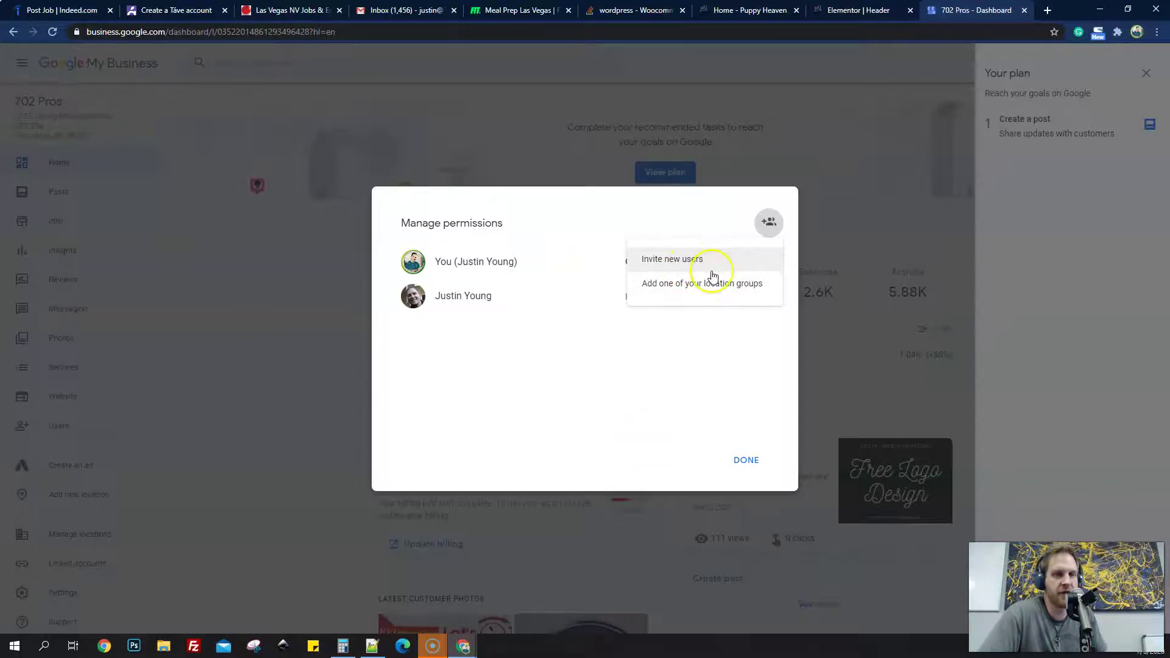
Begin 'Invite new users' and add the first suggested contact after typing 'p' as invitee
{"action": "left_click", "coordinate": [676, 265]}
{"action": "left_click", "coordinate": [477, 329]}
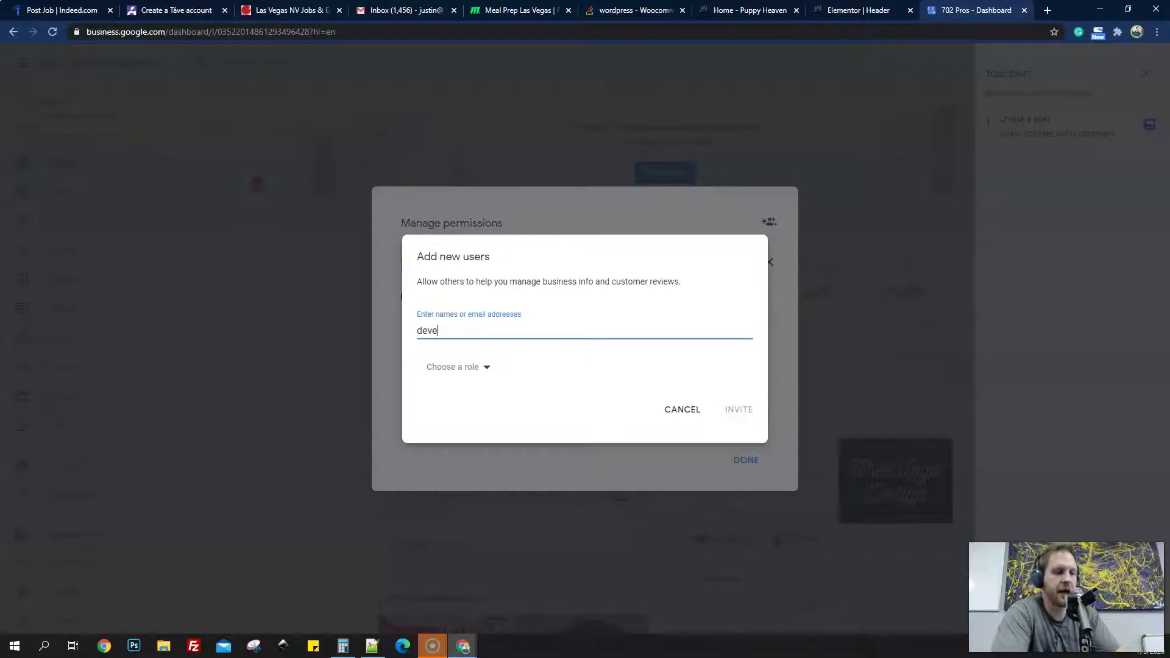
{"action": "type", "text": "pment"}
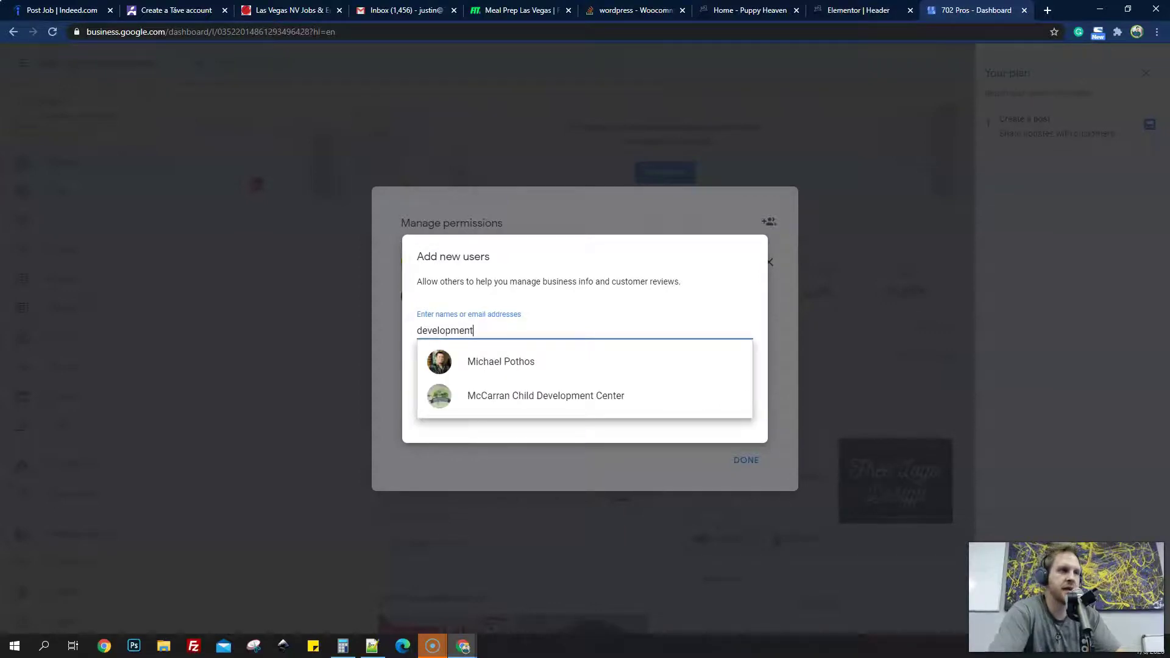
{"action": "key", "text": "Return"}
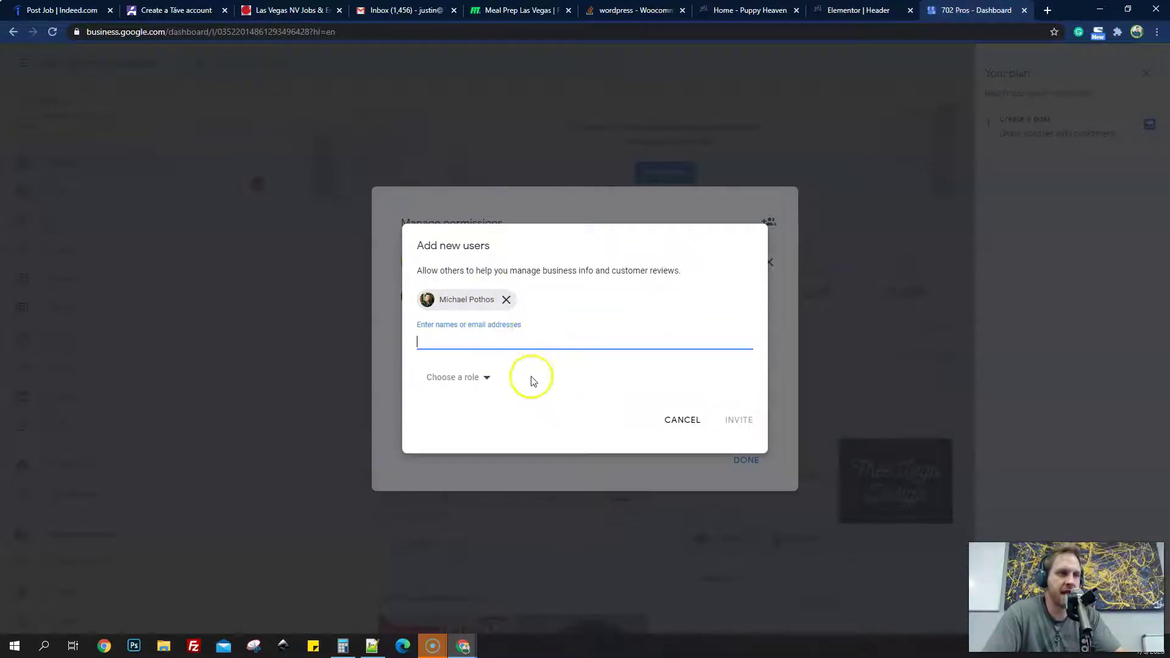
Set the invitee's role to Owner in the 'Choose a role' list
{"action": "left_click", "coordinate": [468, 379]}
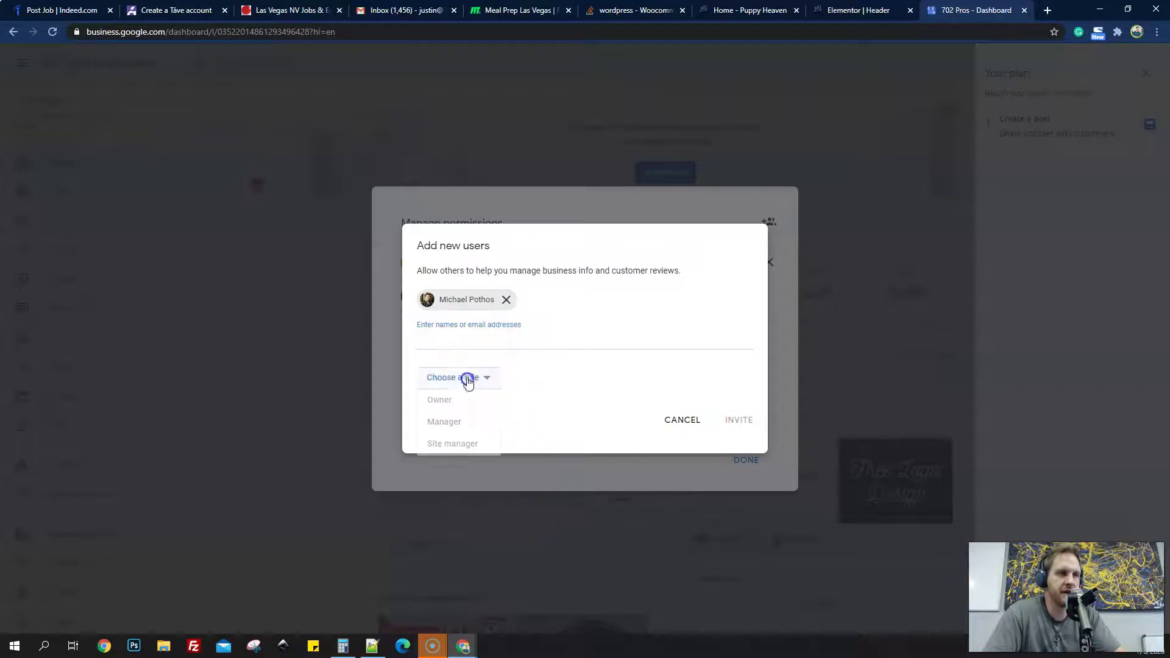
{"action": "left_click", "coordinate": [459, 405]}
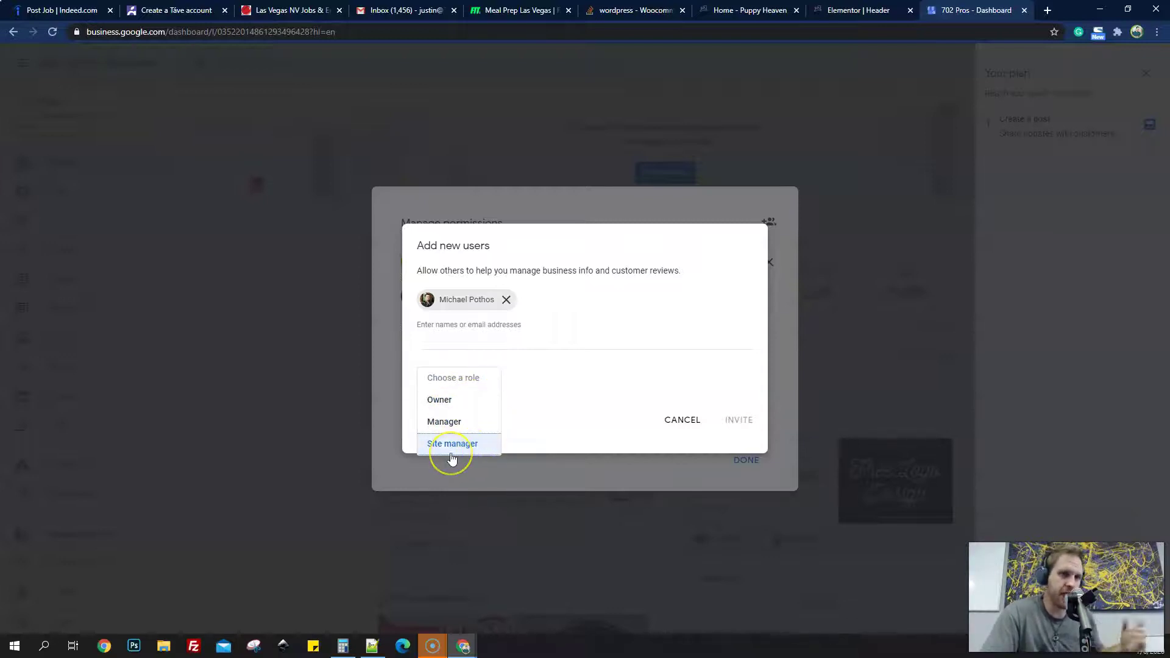
{"action": "left_click", "coordinate": [564, 454]}
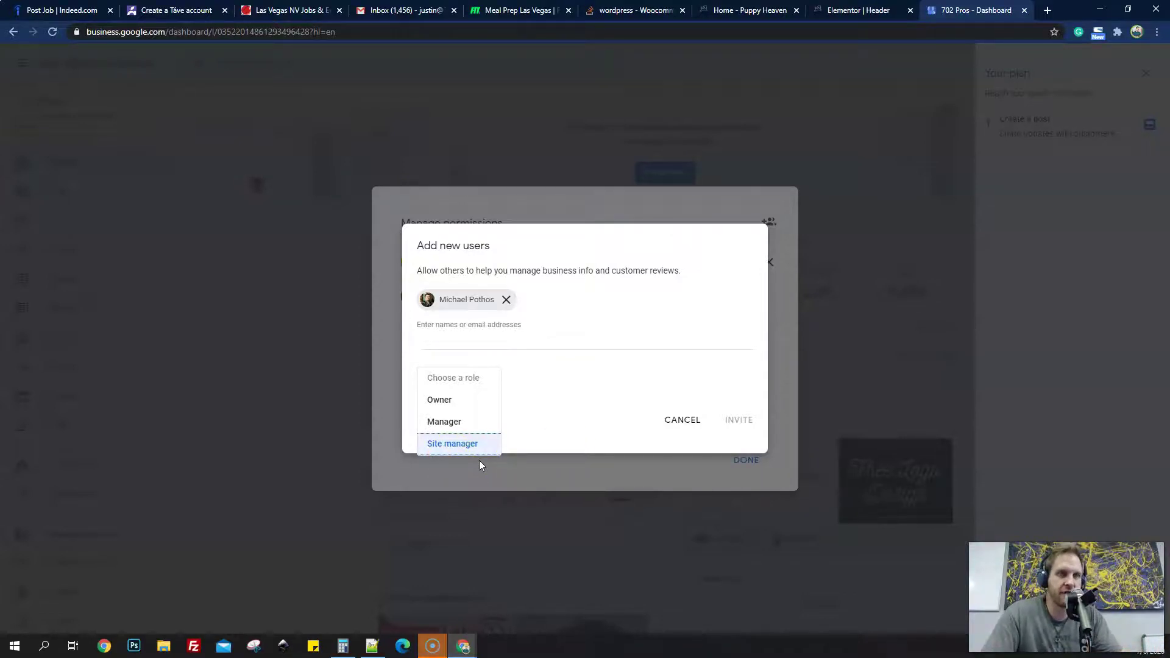
{"action": "left_click", "coordinate": [465, 444]}
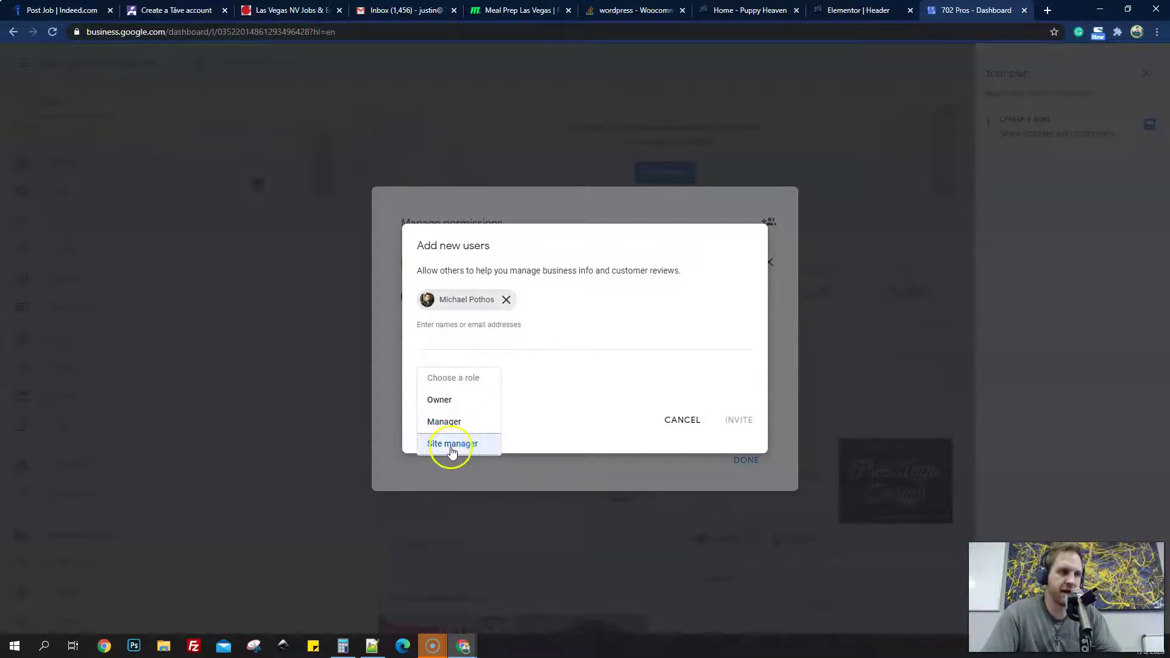
{"action": "left_click", "coordinate": [460, 405]}
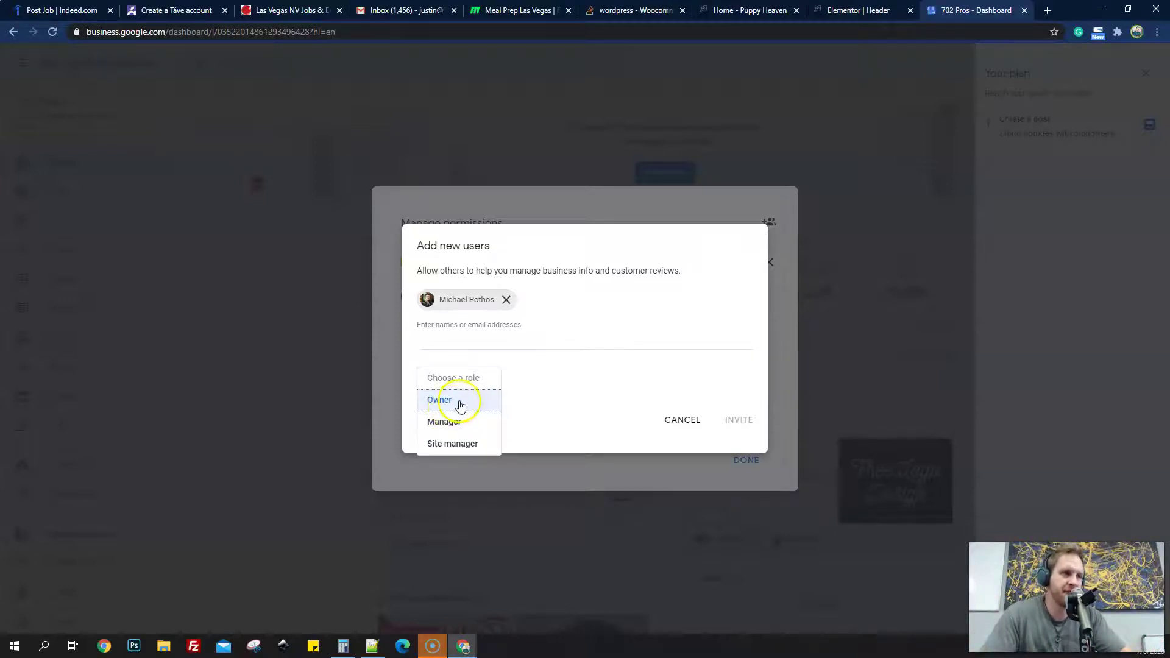
{"action": "left_click", "coordinate": [426, 396]}
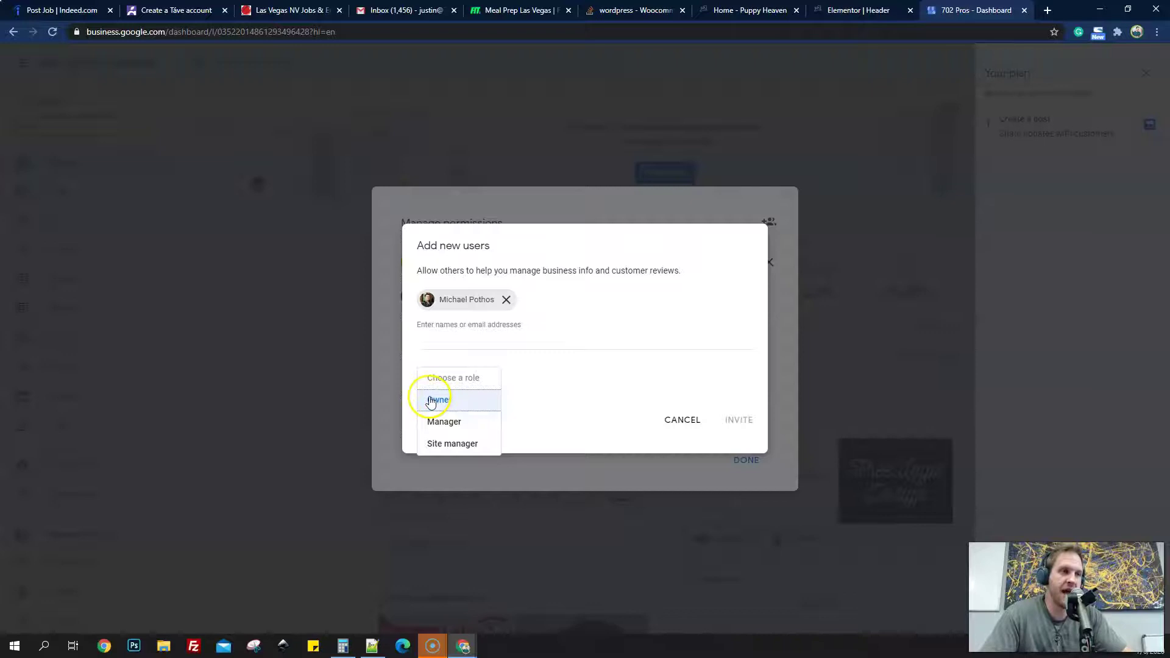
{"action": "left_click", "coordinate": [445, 398]}
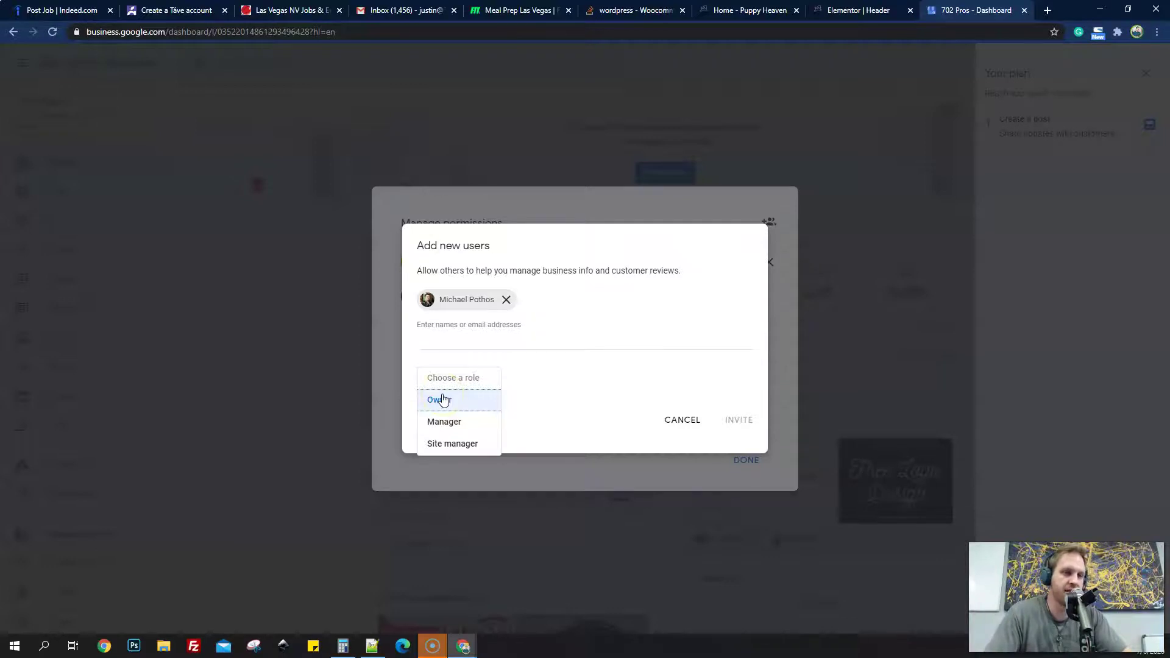
{"action": "left_click", "coordinate": [534, 393]}
{"action": "left_click", "coordinate": [470, 403]}
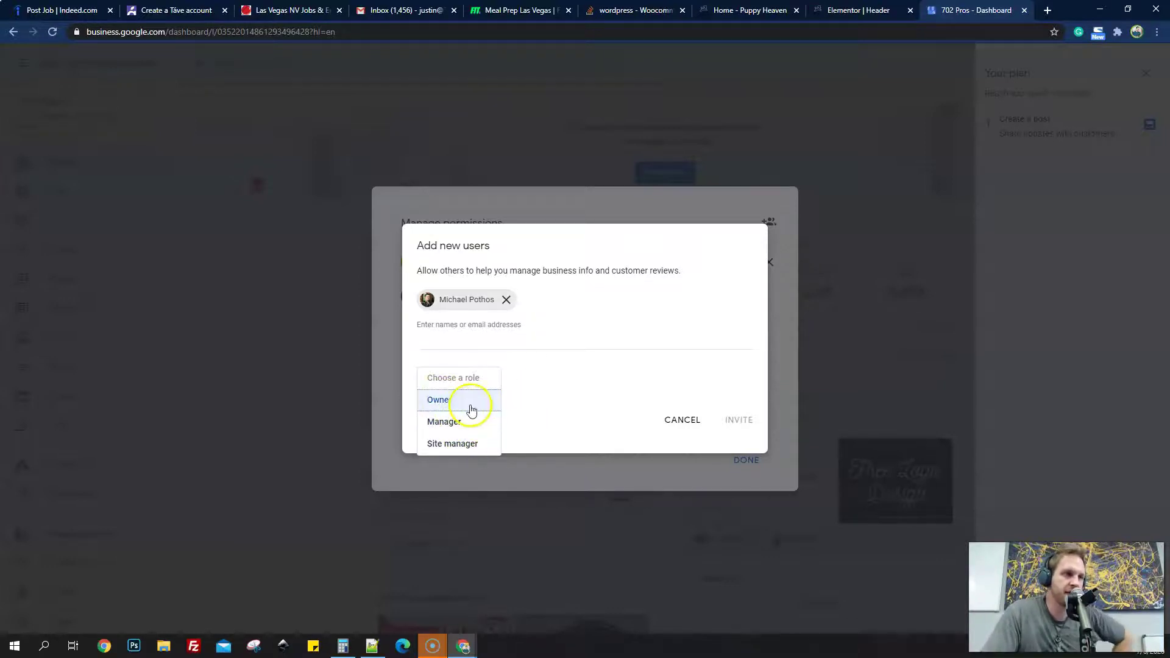
{"action": "left_click", "coordinate": [475, 397]}
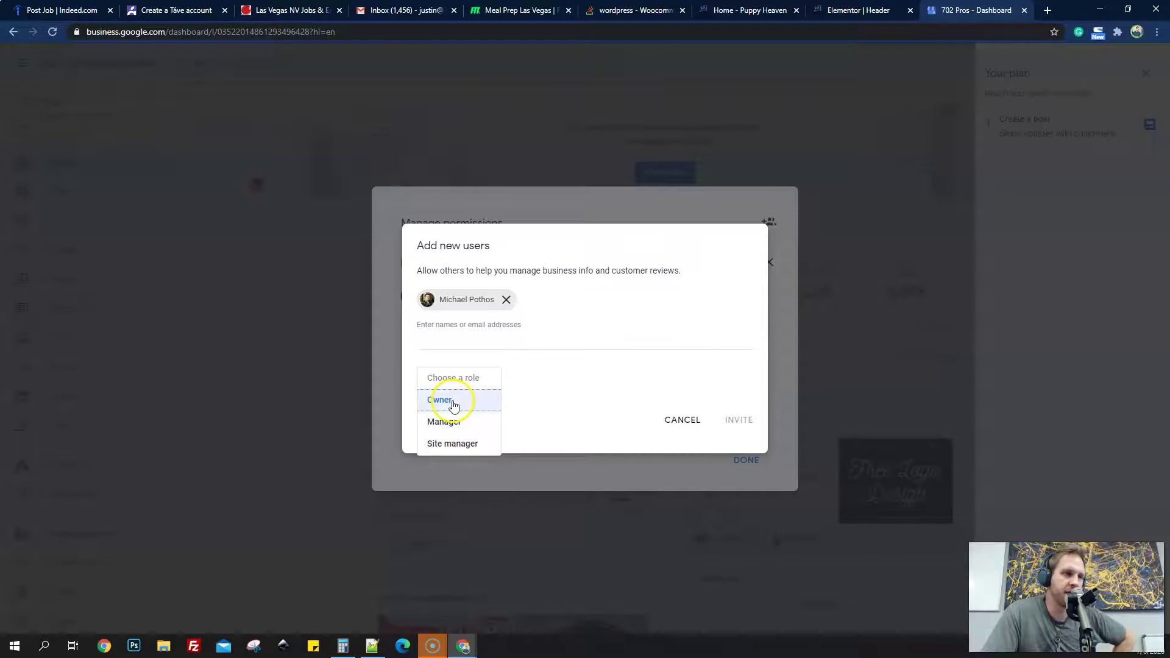
{"action": "left_click", "coordinate": [451, 400]}
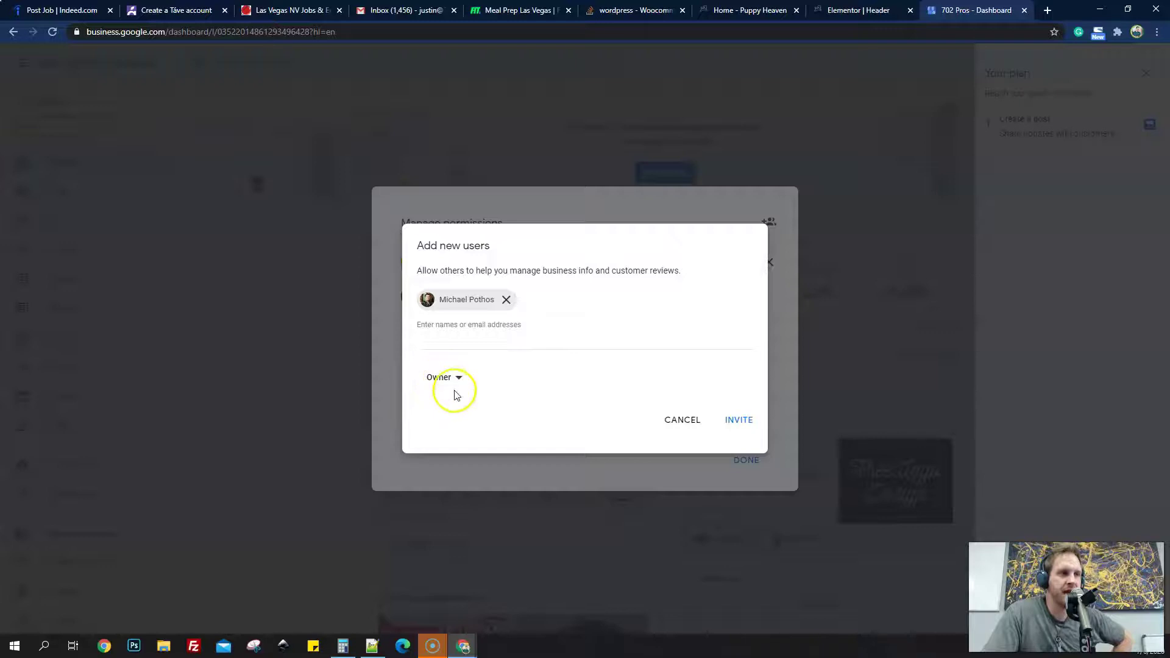
Confirm Owner as the role and send the invitation
{"action": "left_click", "coordinate": [437, 379]}
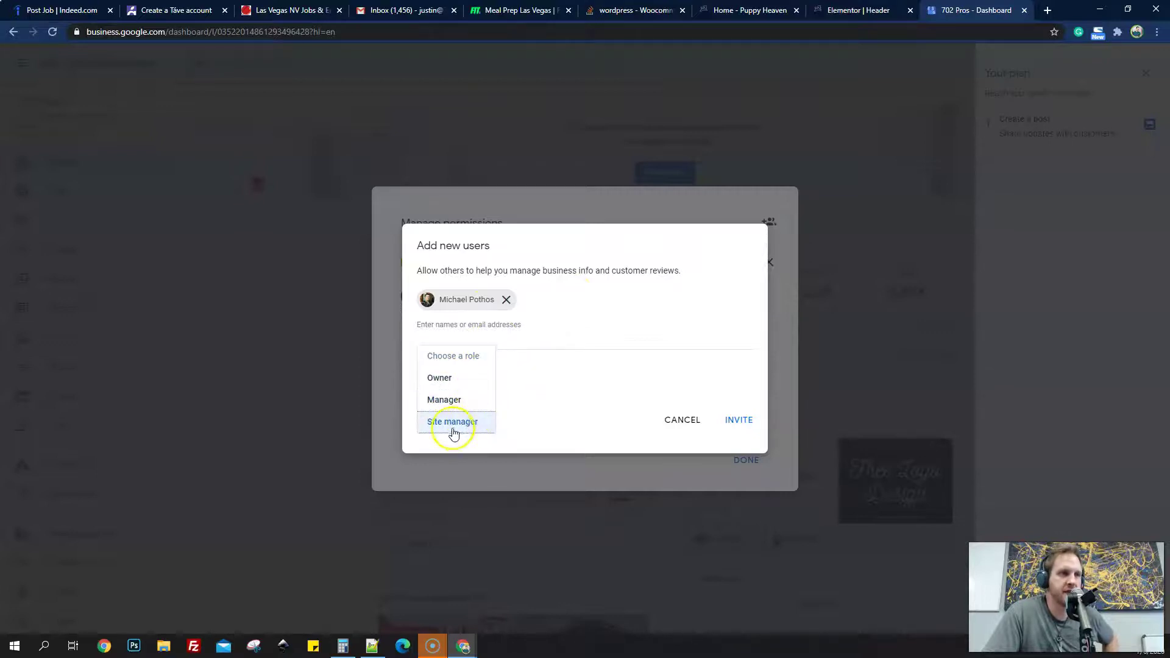
{"action": "left_click", "coordinate": [461, 381]}
{"action": "left_click", "coordinate": [744, 421]}
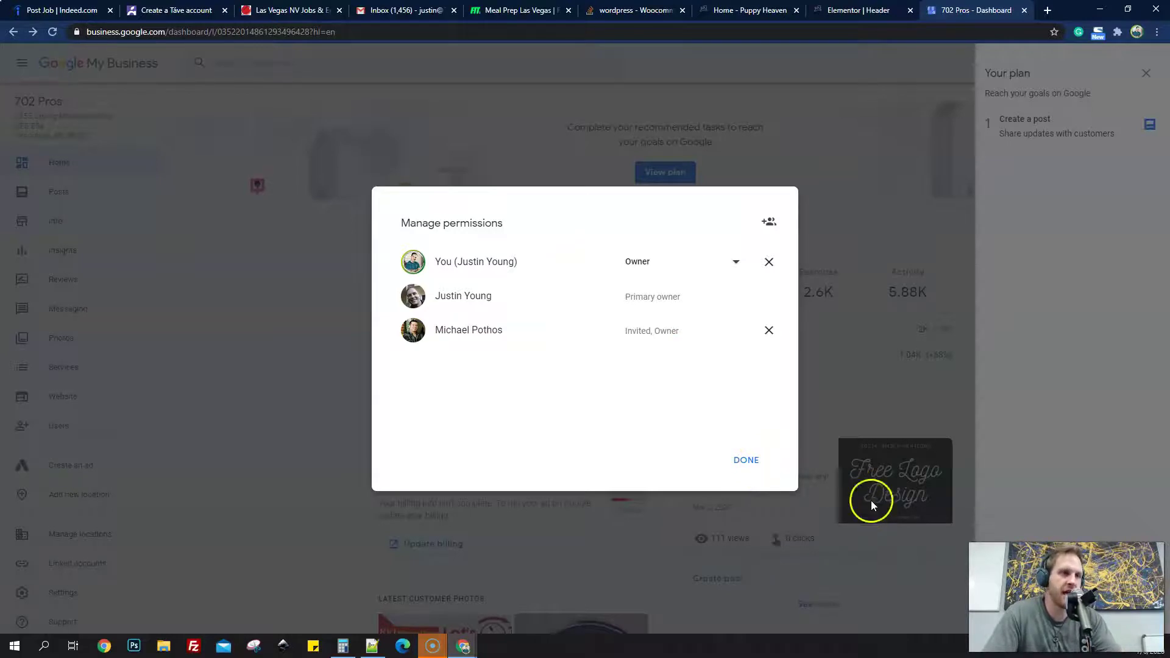
Close Manage permissions with DONE to return to the 702 Pros dashboard
{"action": "left_click", "coordinate": [747, 461]}
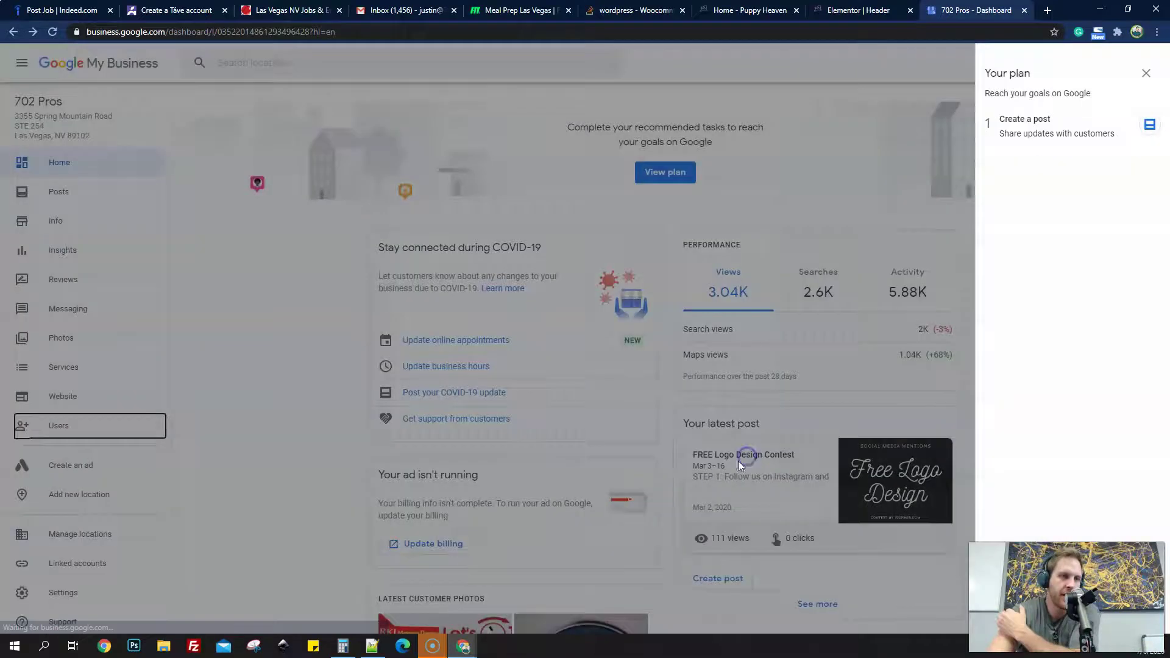